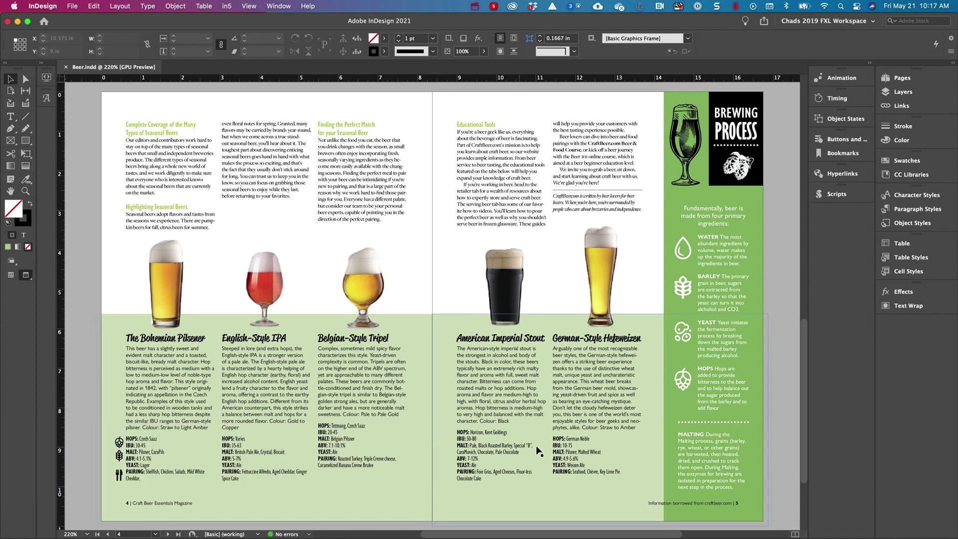
# Zoom in on the Bohemian Pilsner details and anchor the hops icon into the text before HOPS:.
pyautogui.moveTo(109, 435); pyautogui.dragTo(354, 487)
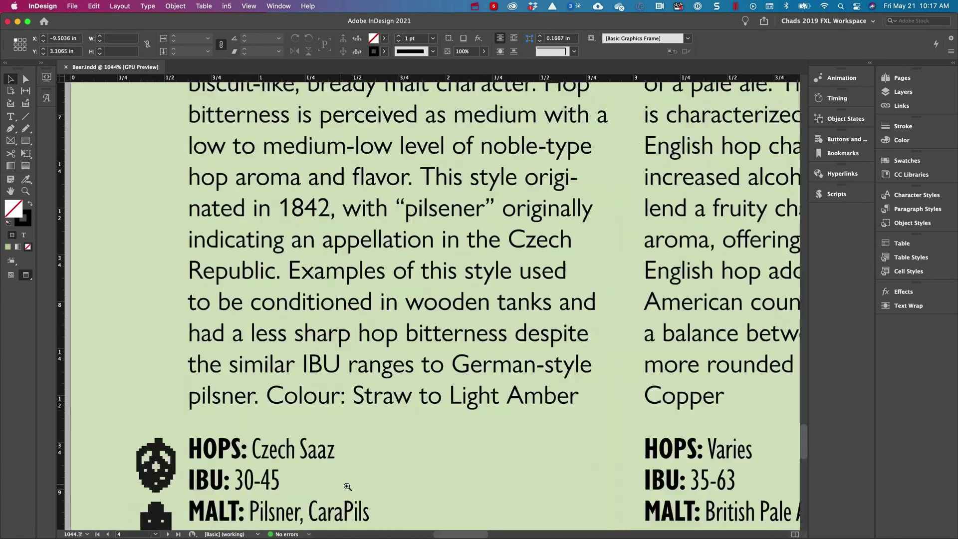
pyautogui.scroll(-5, 355, 486)
pyautogui.scroll(3, 273, 175)
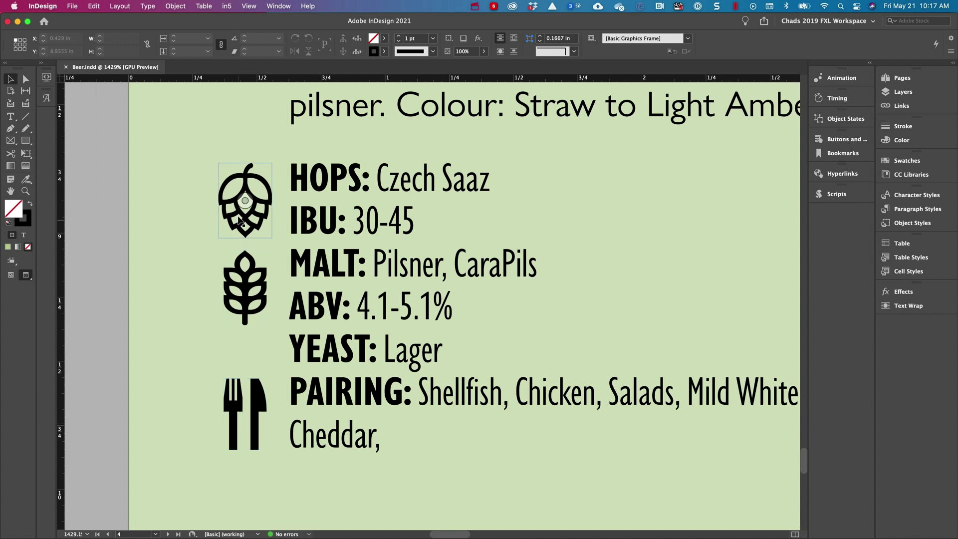
pyautogui.click(227, 202)
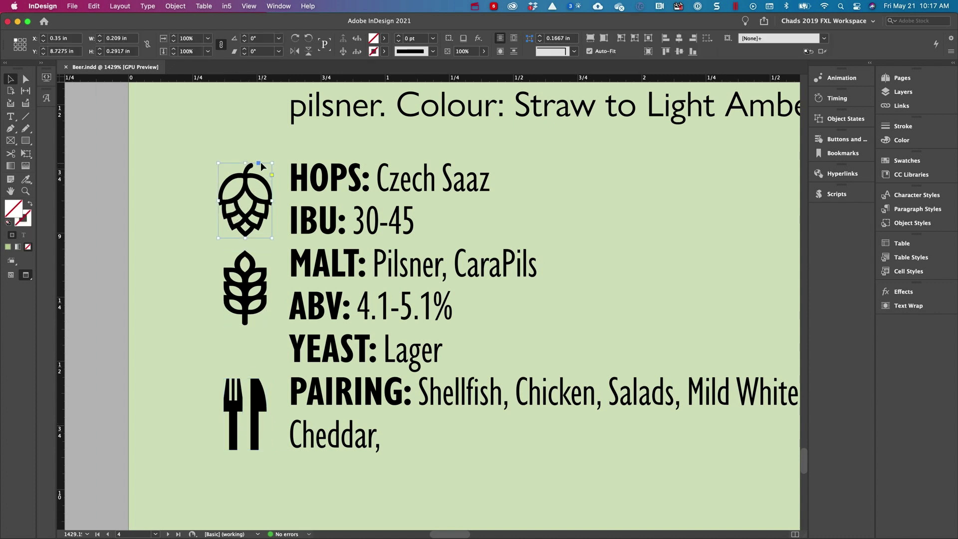
pyautogui.moveTo(260, 164); pyautogui.dragTo(290, 177)
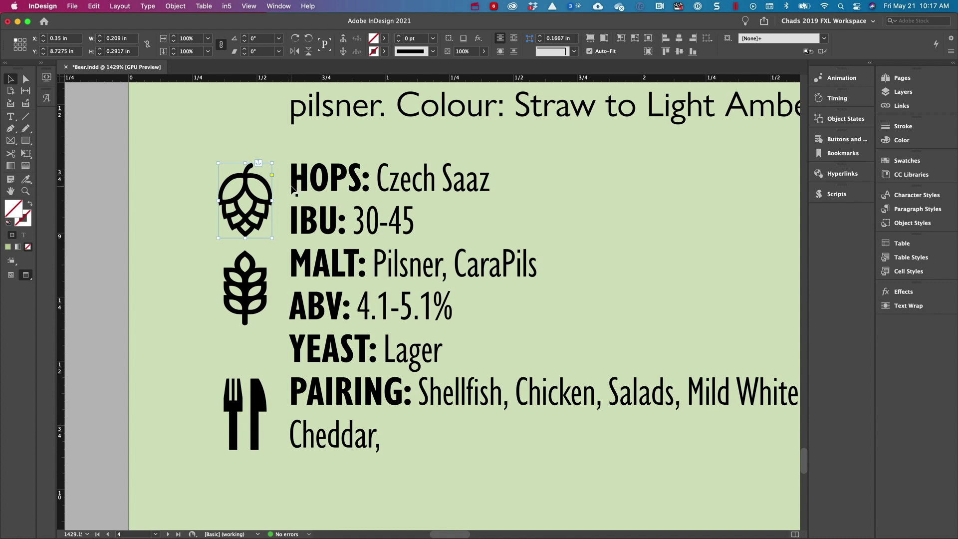
# Position the anchored hops icon relative to the anchor marker, X offset 0.1875 in, Y offset -0.125 in.
pyautogui.keyDown('alt'); pyautogui.click(257, 165); pyautogui.keyUp('alt')
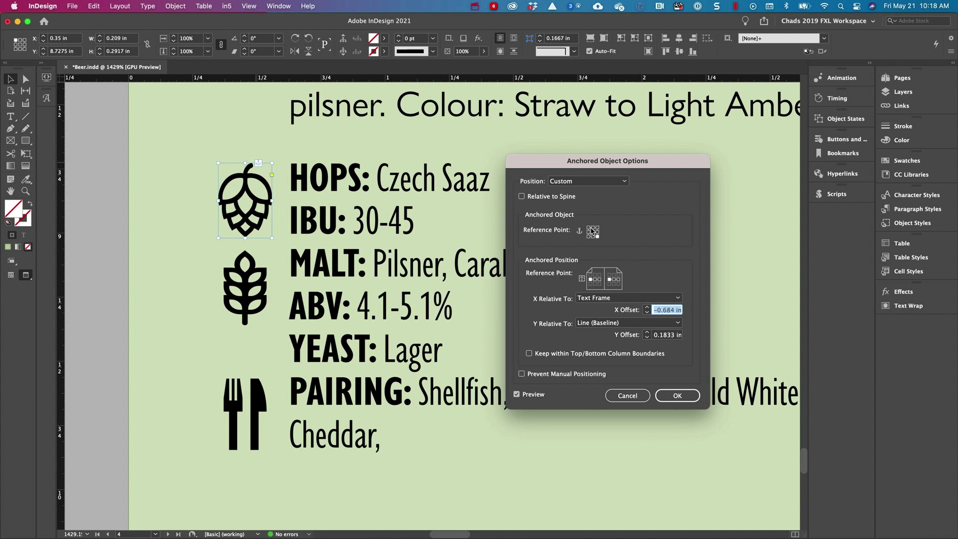
pyautogui.click(592, 230)
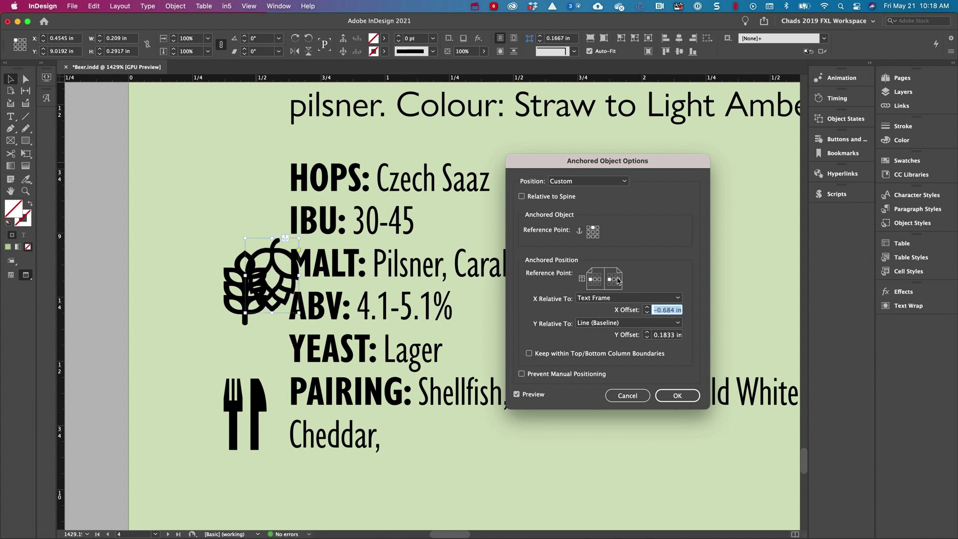
pyautogui.click(593, 298)
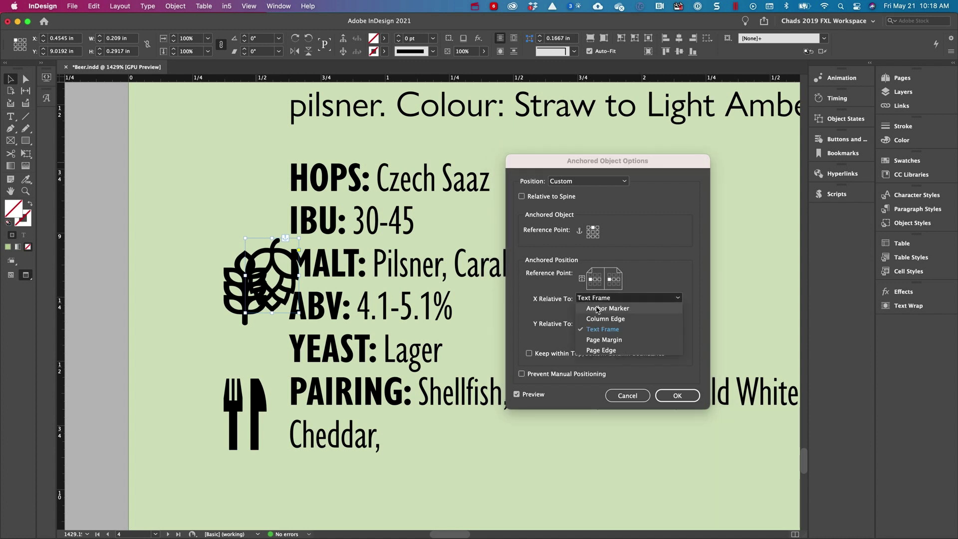
pyautogui.click(596, 310)
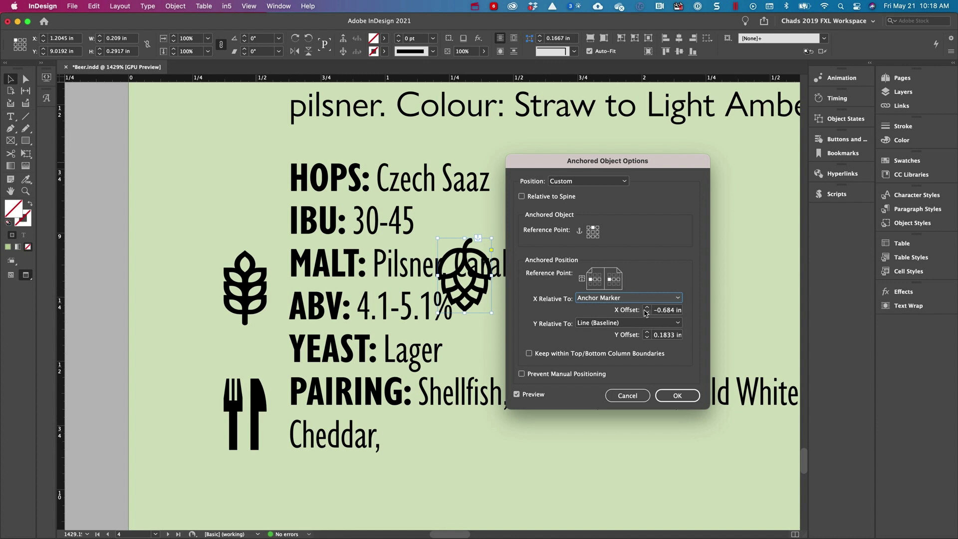
pyautogui.click(646, 310)
pyautogui.moveTo(646, 309); pyautogui.dragTo(646, 338)
pyautogui.click(646, 338)
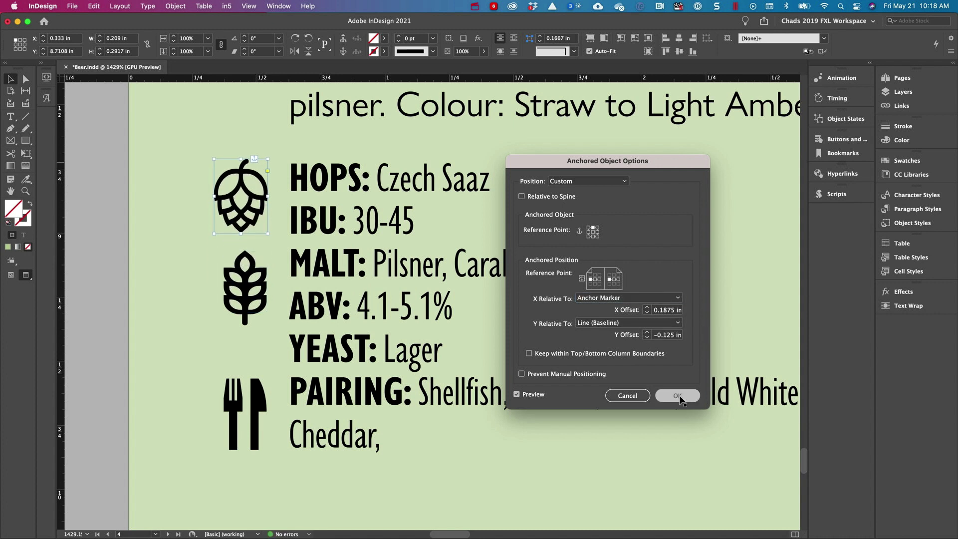
# Confirm the anchor position and start a new object style named Beer Icons.
pyautogui.click(679, 397)
pyautogui.click(909, 222)
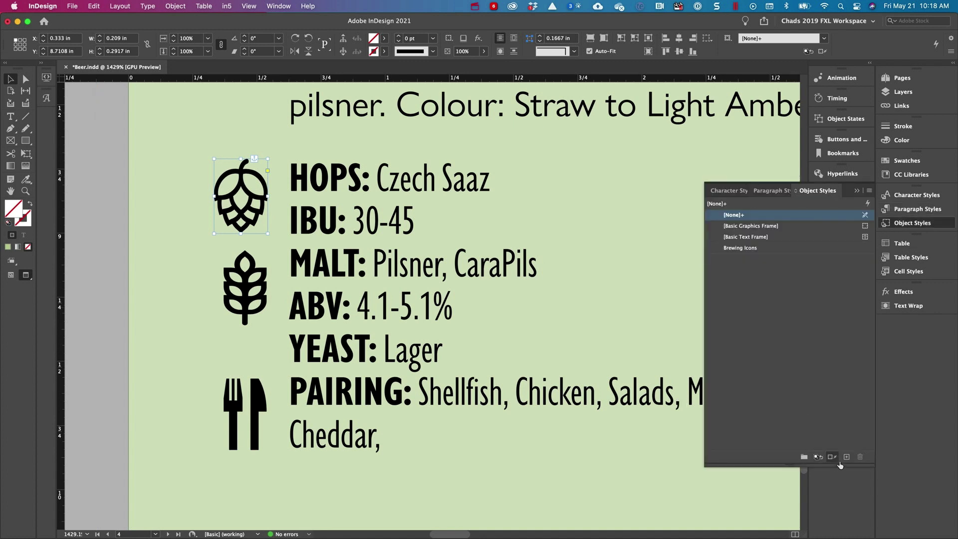
pyautogui.keyDown('alt'); pyautogui.click(847, 457); pyautogui.keyUp('alt')
pyautogui.write('Bee')
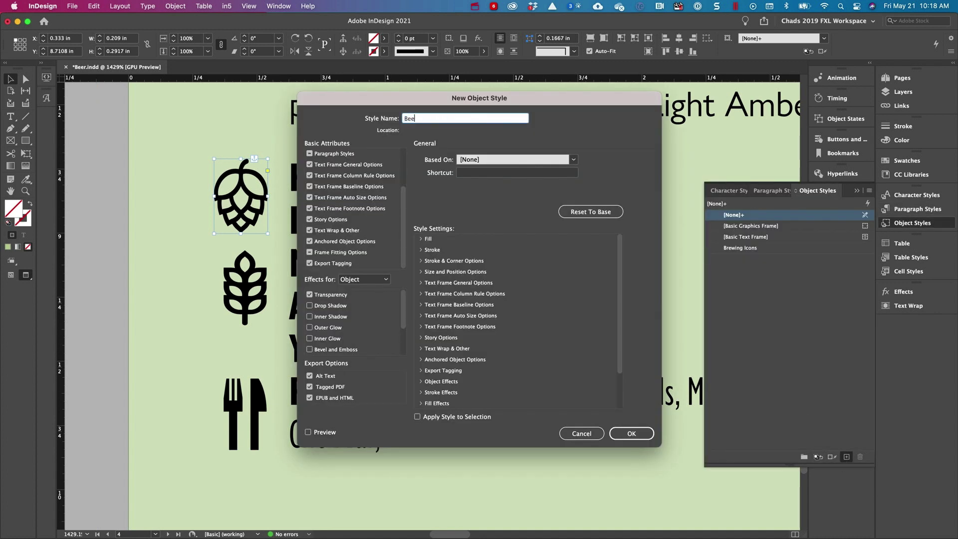
pyautogui.write('r Icons')
pyautogui.moveTo(405, 210); pyautogui.dragTo(405, 155)
# Exclude fill, size and position, general, column rule, baseline, footnote and auto size options from the style.
pyautogui.click(311, 164)
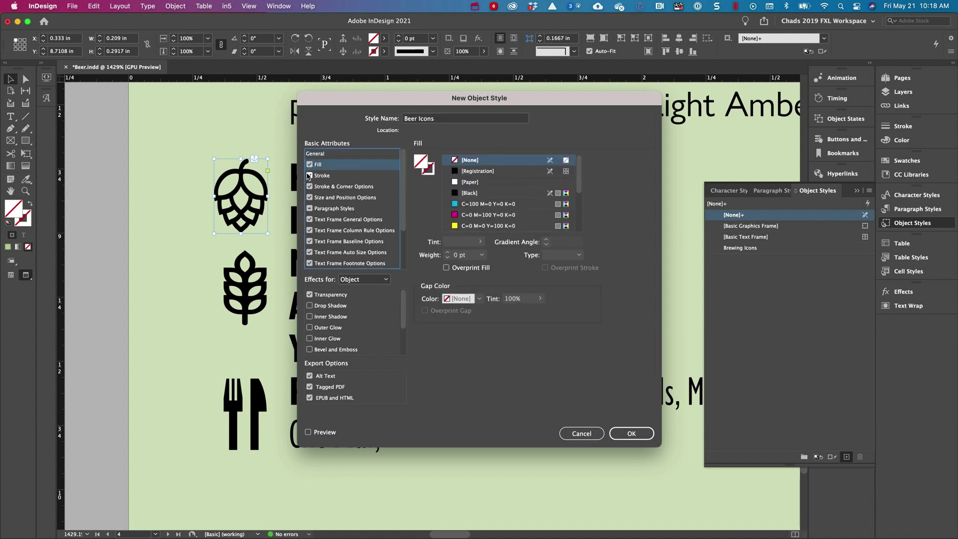
pyautogui.click(310, 164)
pyautogui.click(310, 197)
pyautogui.click(309, 220)
pyautogui.click(310, 230)
pyautogui.click(310, 241)
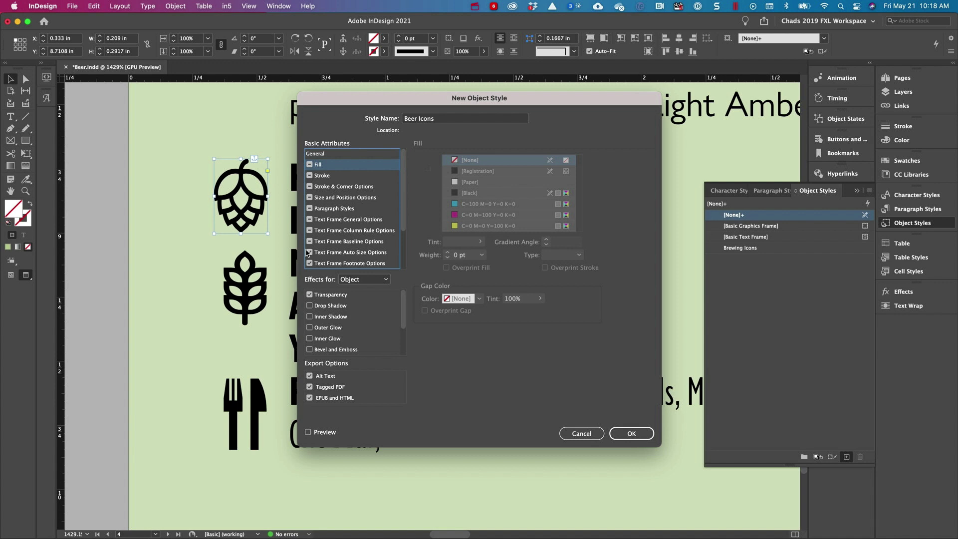
pyautogui.click(311, 252)
pyautogui.click(308, 263)
pyautogui.click(309, 252)
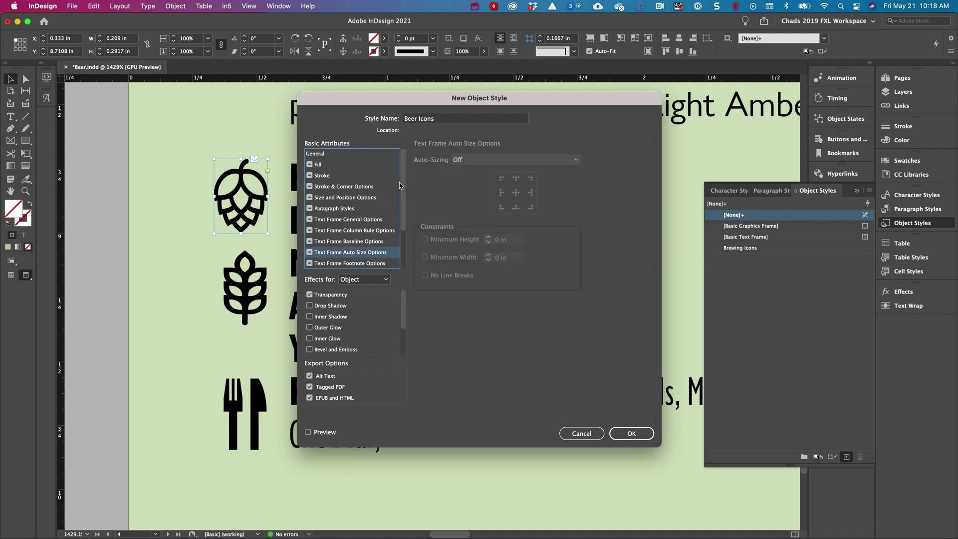
pyautogui.click(398, 186)
pyautogui.moveTo(403, 223); pyautogui.dragTo(400, 267)
# Also exclude story, stroke and corner, transparency, tagged PDF and EPUB/HTML export options.
pyautogui.click(308, 219)
pyautogui.moveTo(404, 208); pyautogui.dragTo(395, 157)
pyautogui.click(309, 187)
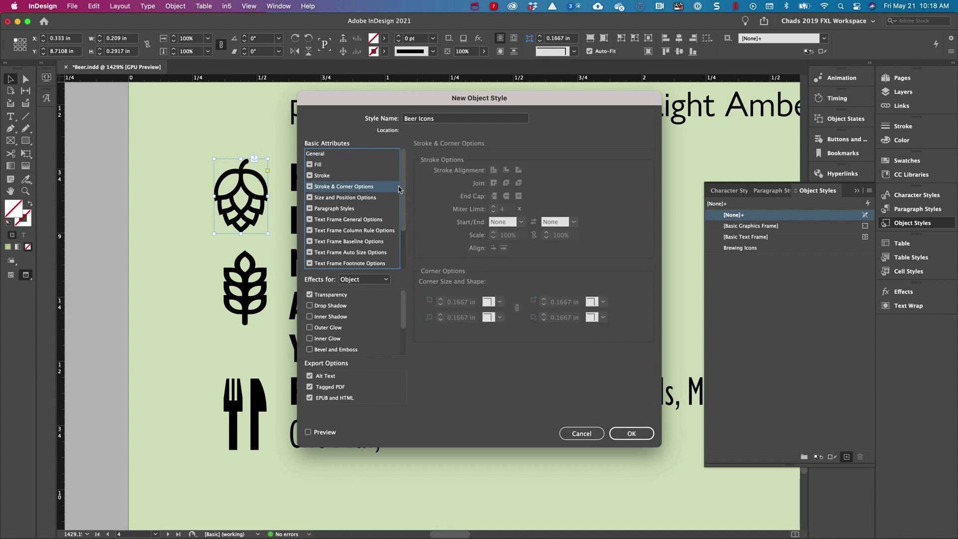
pyautogui.moveTo(403, 192); pyautogui.dragTo(401, 239)
pyautogui.click(309, 230)
pyautogui.click(312, 263)
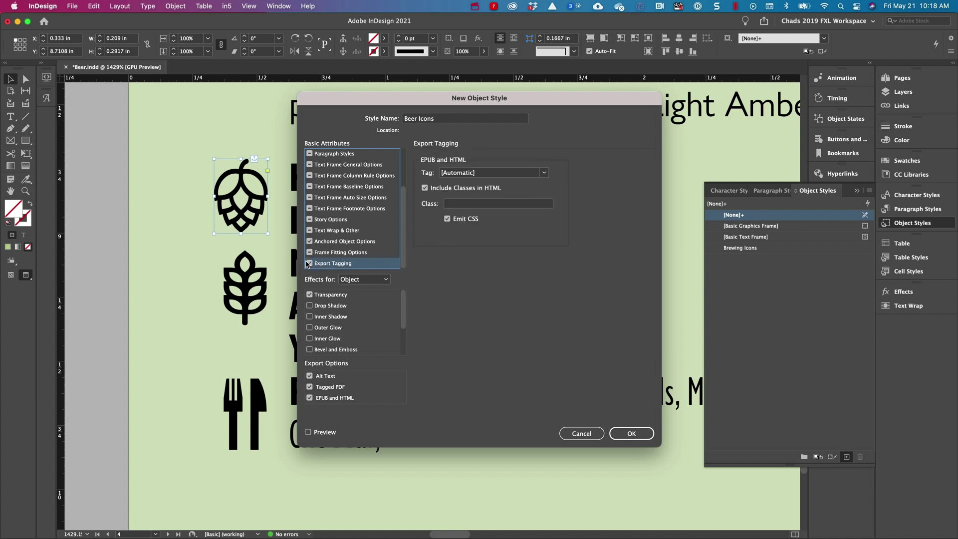
pyautogui.click(309, 294)
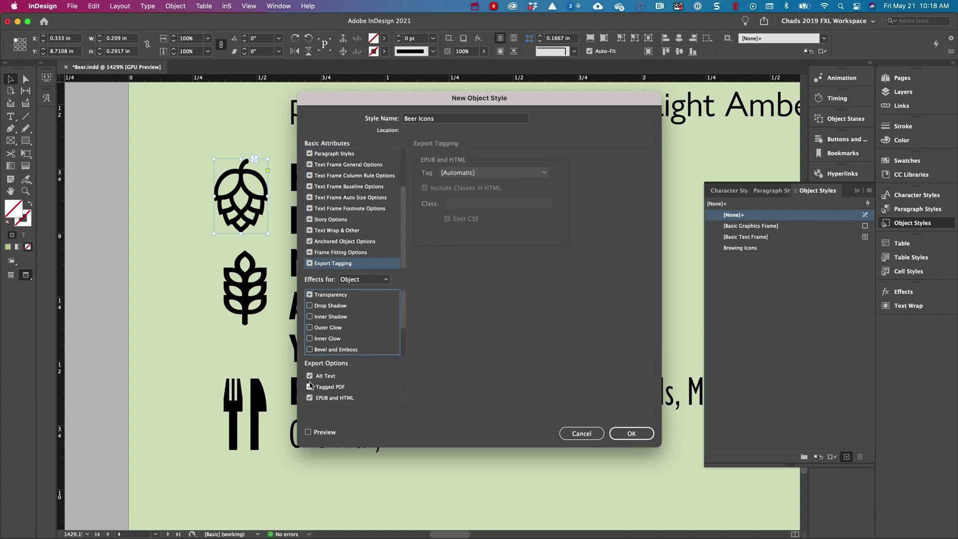
pyautogui.click(310, 387)
pyautogui.click(311, 398)
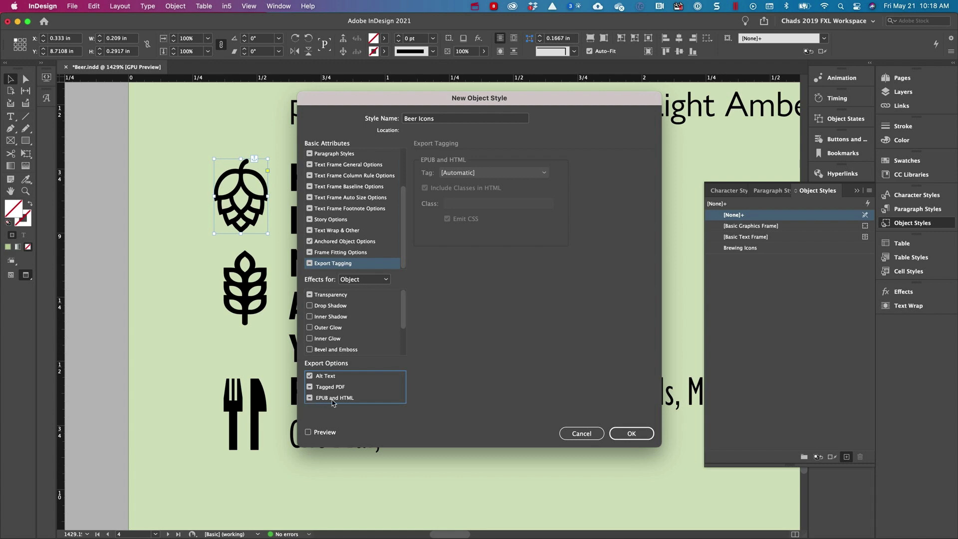
# Save the Beer Icons style, apply it to the hops icon, then delete the icon and fit the page.
pyautogui.click(633, 433)
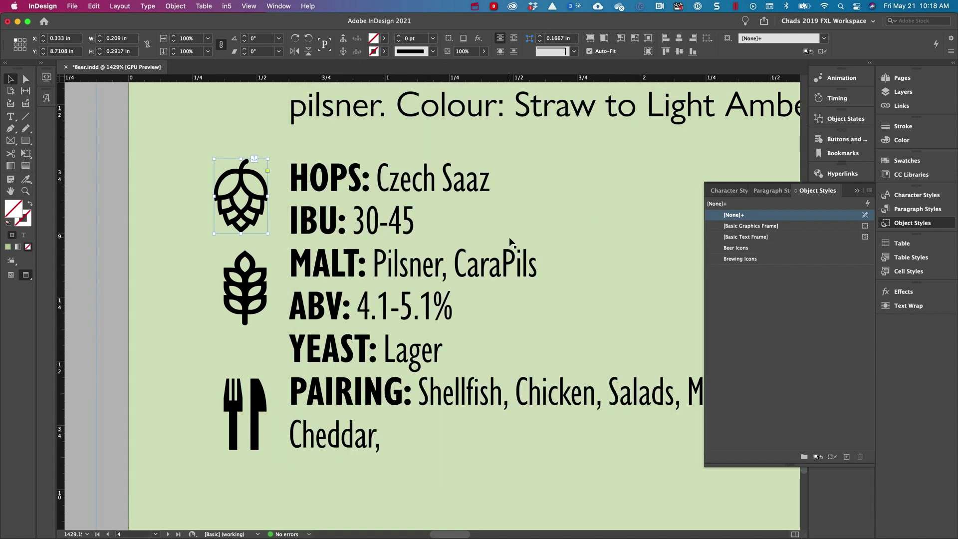
pyautogui.click(753, 249)
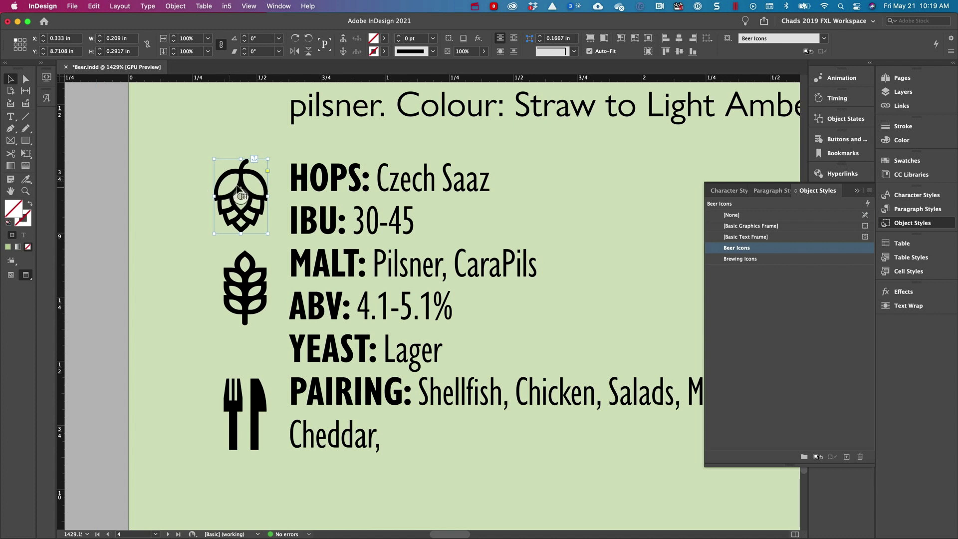
pyautogui.press('super+F7')
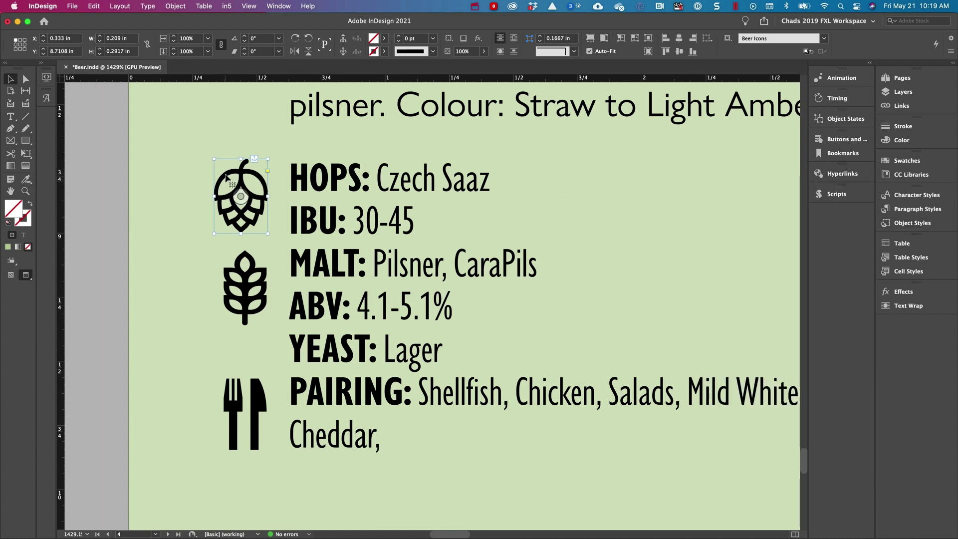
pyautogui.press('Delete')
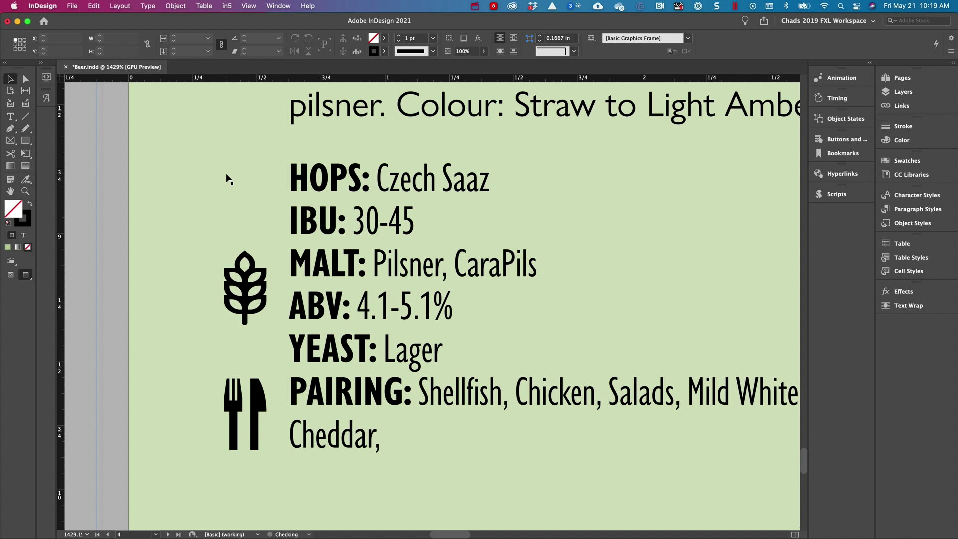
pyautogui.press('super+0')
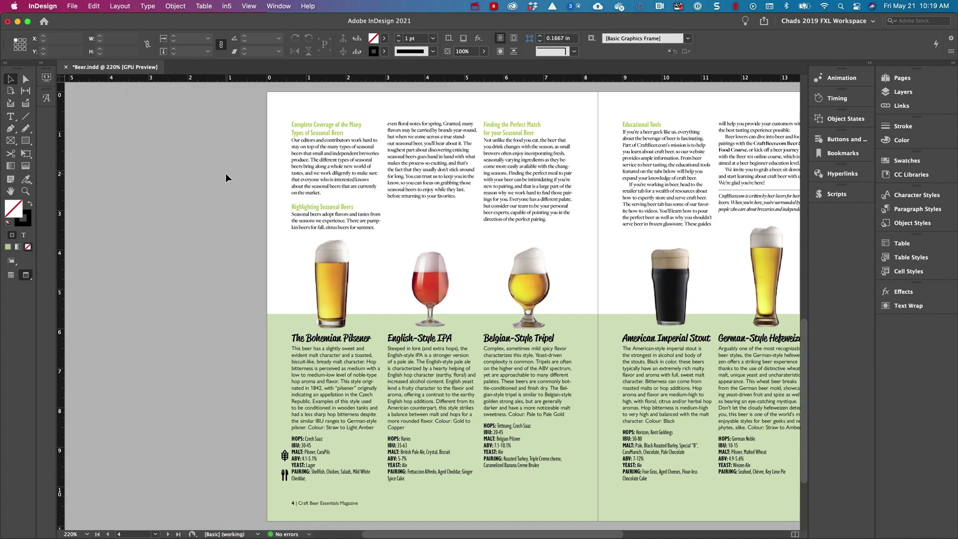
# Bring up Find/Change with Cmd+F and place the cursor in the GREP Find what field.
pyautogui.hscroll(5, 226, 178)
pyautogui.press('super+f')
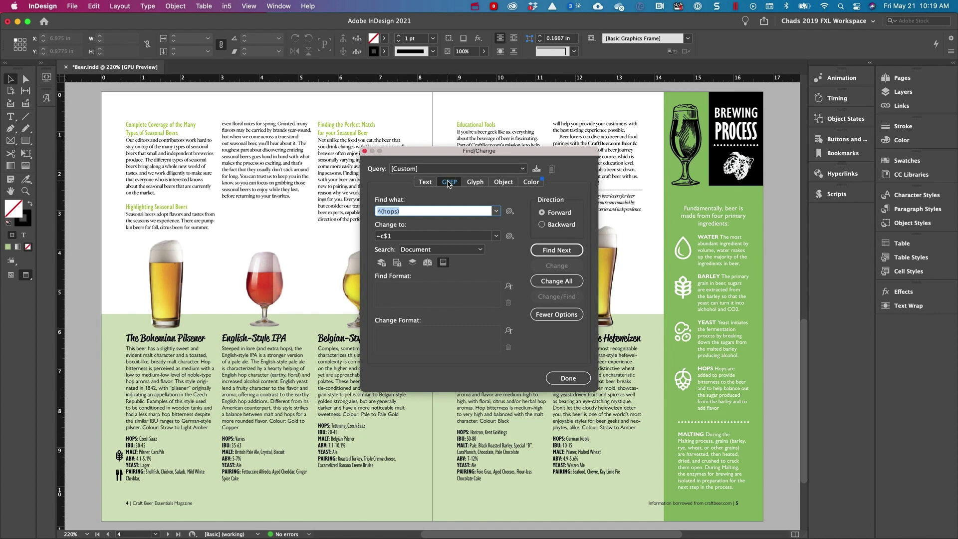
pyautogui.click(405, 211)
# Set the GREP Change to field to ~c$1, formatted clipboard contents followed by the found word.
pyautogui.moveTo(380, 211); pyautogui.dragTo(399, 213)
pyautogui.click(376, 213)
pyautogui.click(378, 235)
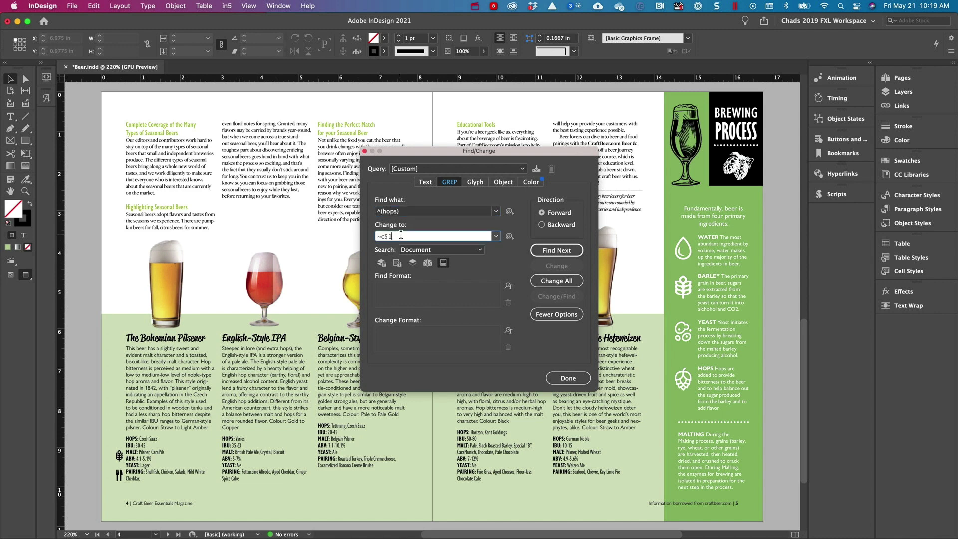
pyautogui.press('BackSpace')
pyautogui.press('BackSpace')
pyautogui.press('BackSpace')
pyautogui.press('BackSpace')
pyautogui.click(510, 235)
pyautogui.moveTo(549, 350)
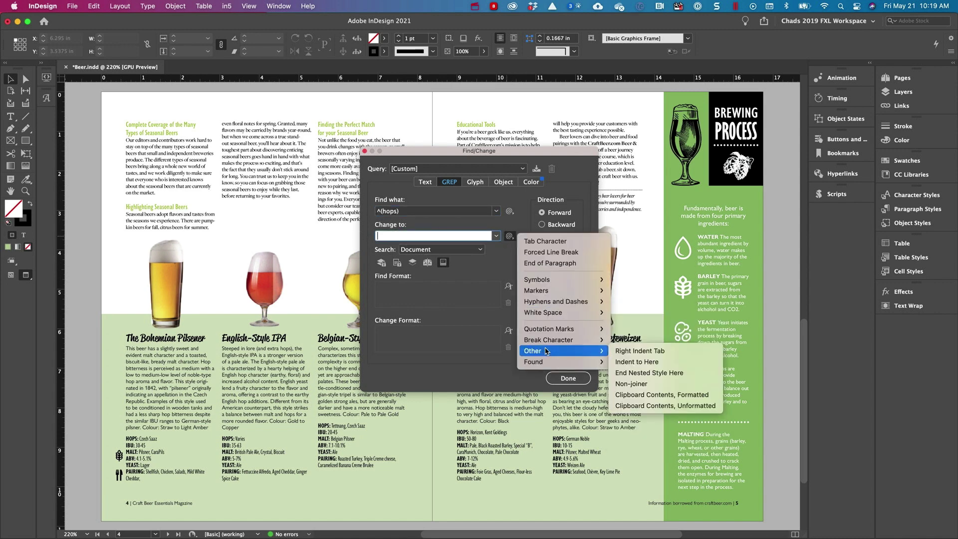
pyautogui.click(663, 394)
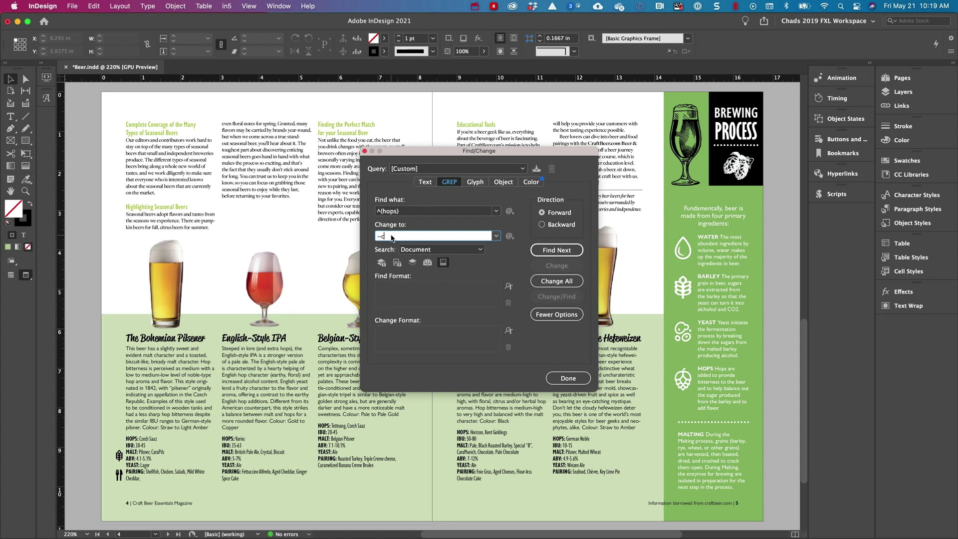
pyautogui.write('$1')
pyautogui.moveTo(380, 214); pyautogui.dragTo(395, 213)
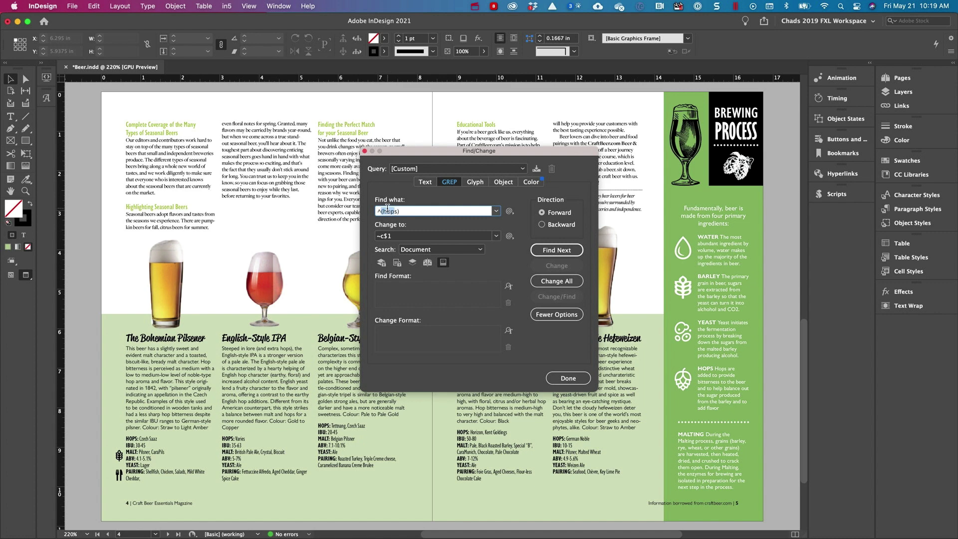
# Limit the search to the Beer Details paragraph style and Change All, placing hop icons before five HOPS lines.
pyautogui.click(382, 209)
pyautogui.click(508, 287)
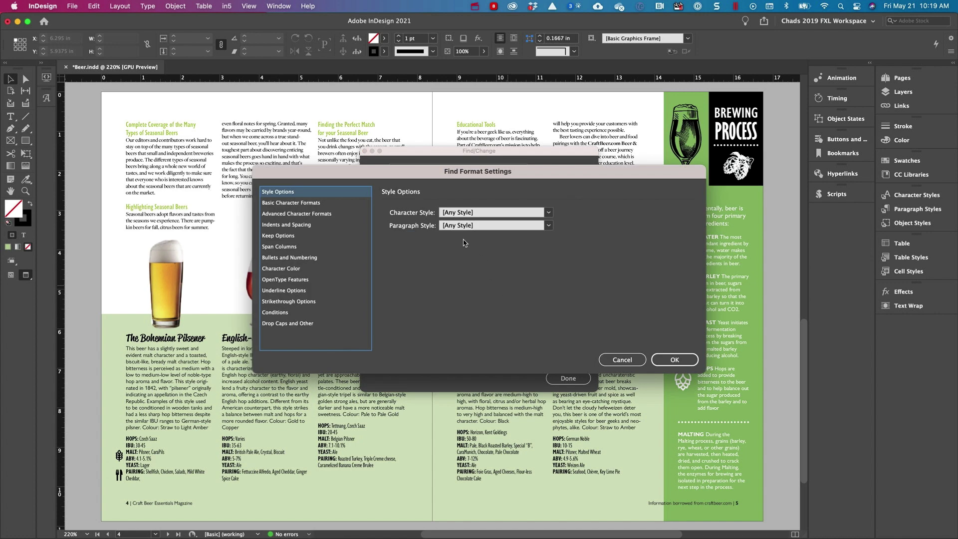
pyautogui.click(492, 225)
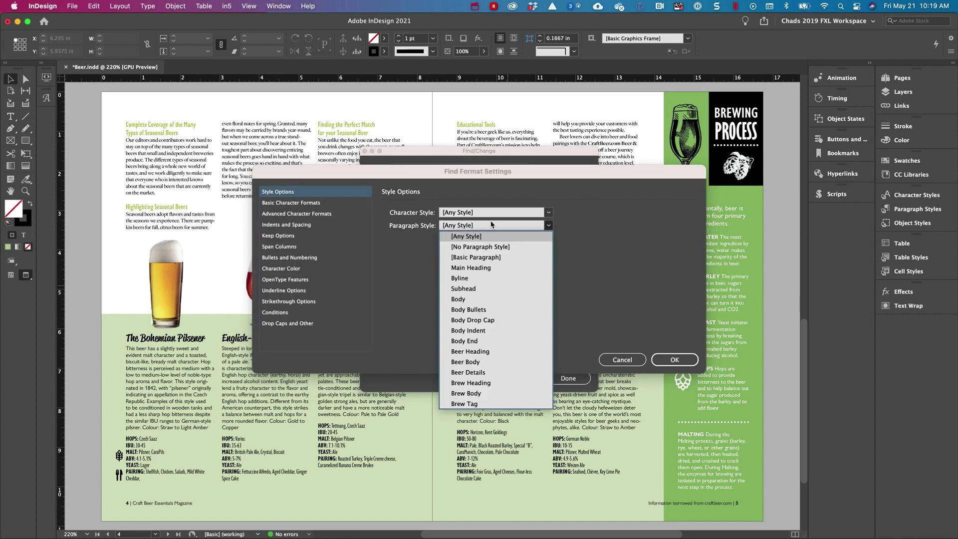
pyautogui.click(478, 372)
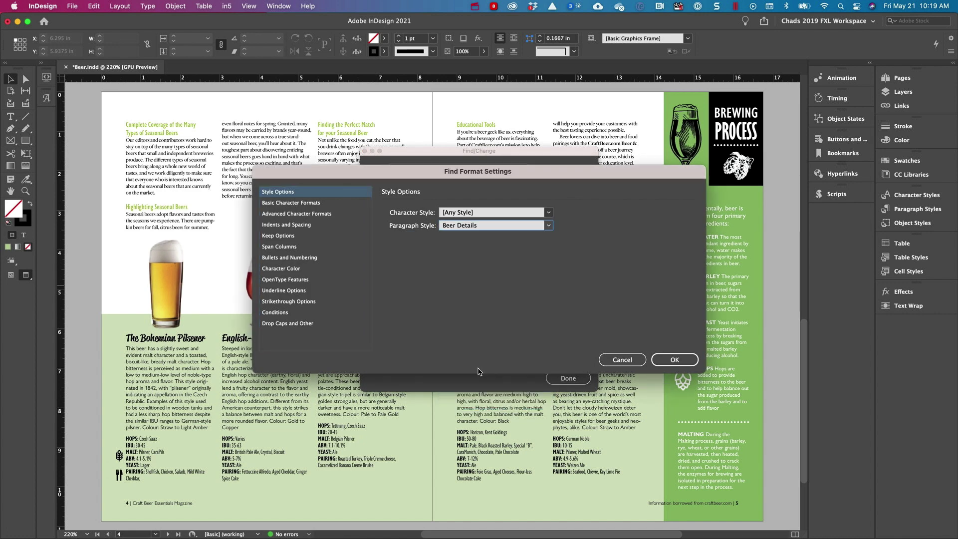
pyautogui.click(660, 359)
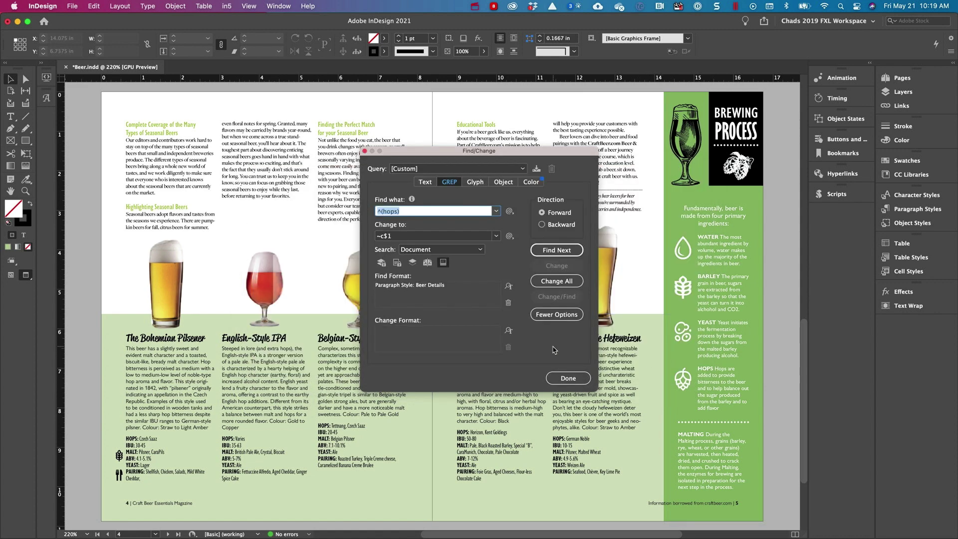
pyautogui.click(556, 281)
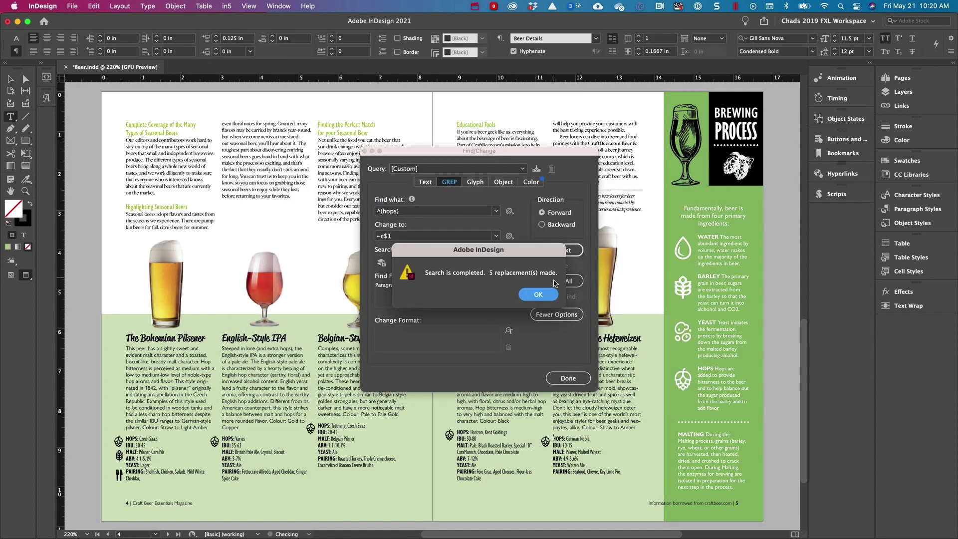
pyautogui.click(537, 296)
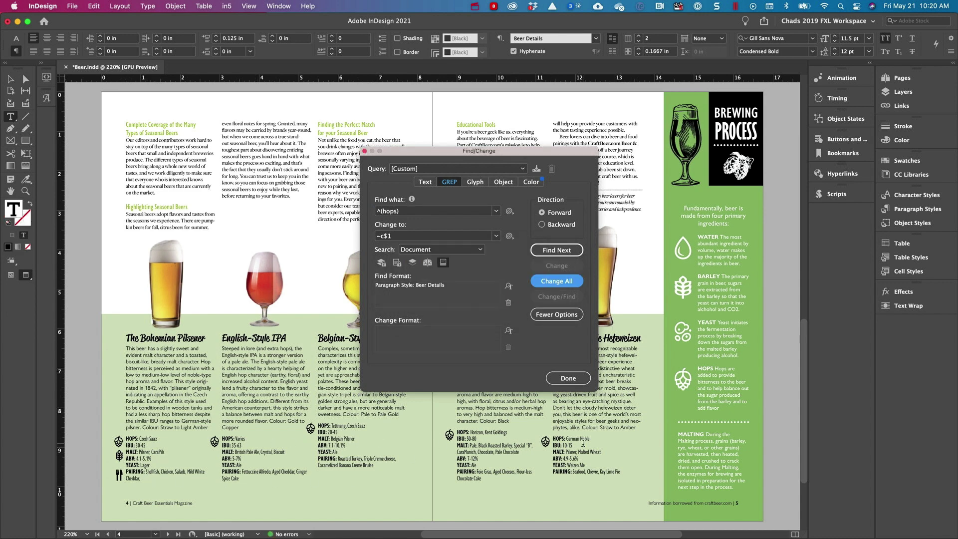
# Apply the Beer Icons object style to the hop icon and the icon frame near PAIRING.
pyautogui.click(115, 453)
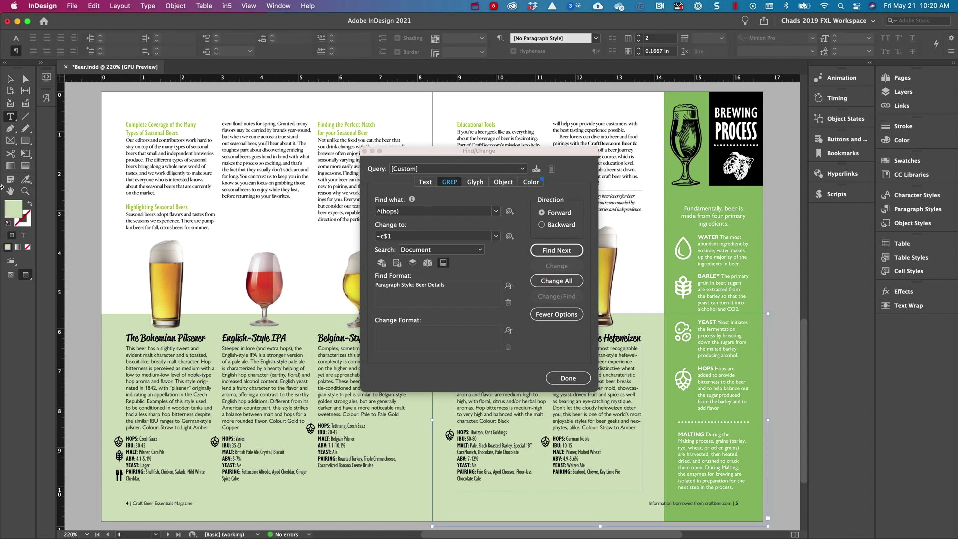
pyautogui.click(10, 79)
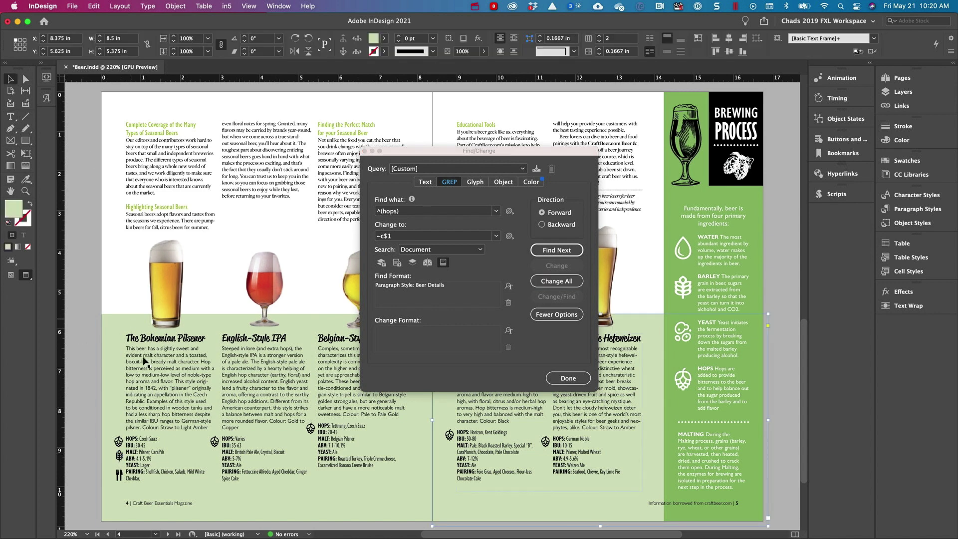
pyautogui.click(119, 456)
pyautogui.click(912, 223)
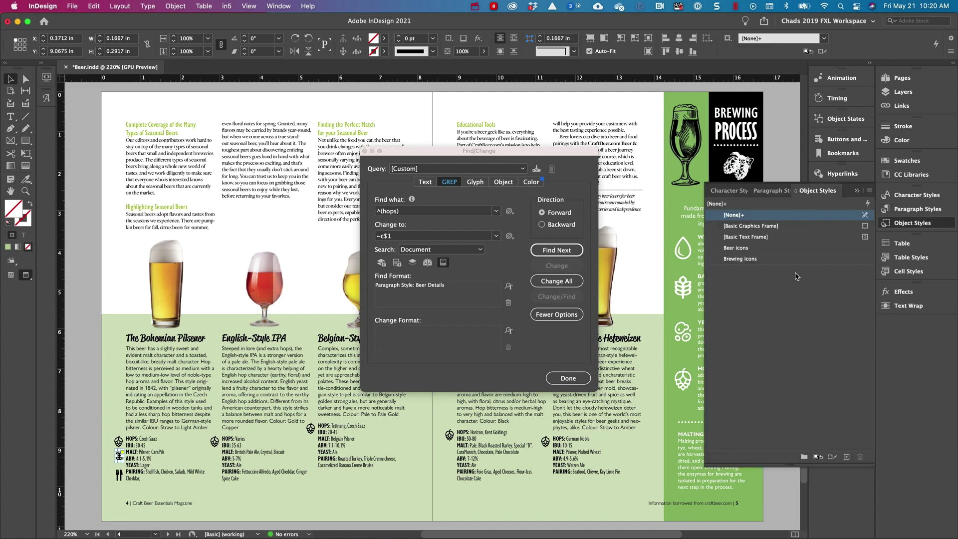
pyautogui.click(737, 248)
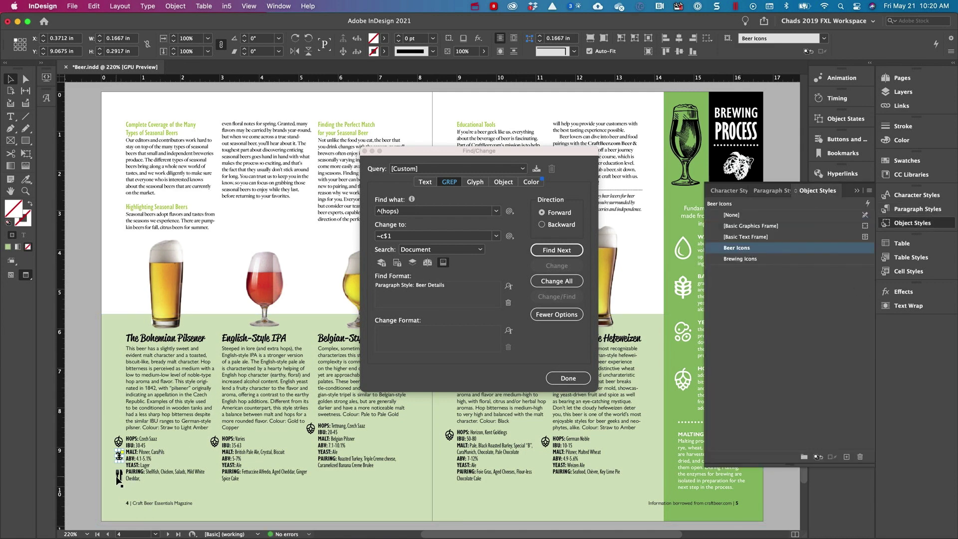
pyautogui.click(119, 475)
pyautogui.click(742, 248)
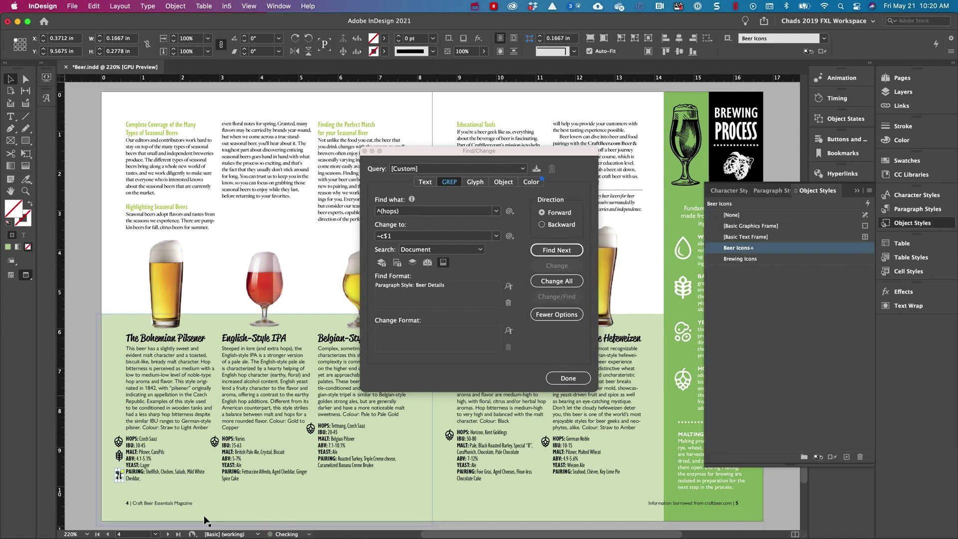
# Copy the malt icon, change the search to ^(malt) and Change All across five MALT lines.
pyautogui.click(119, 454)
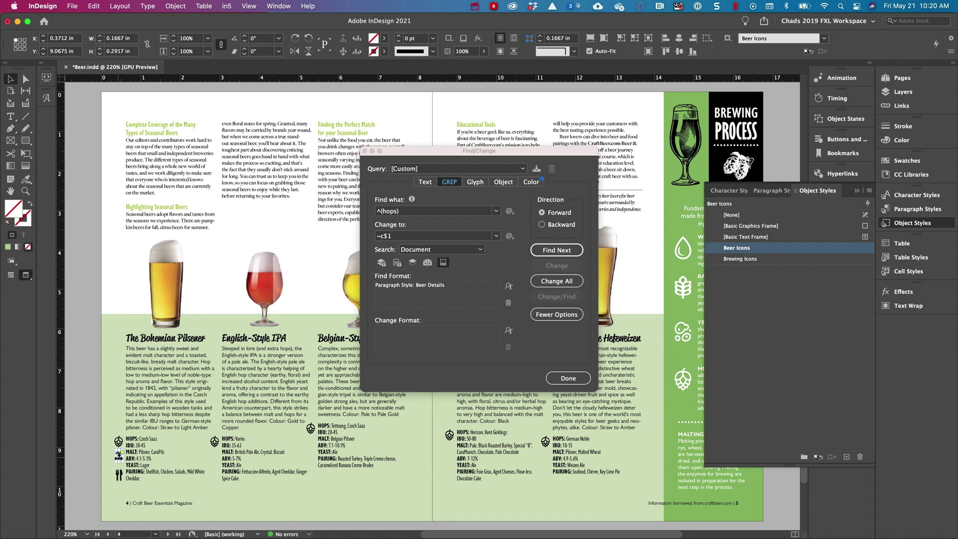
pyautogui.press('super+shift+a')
pyautogui.click(395, 211)
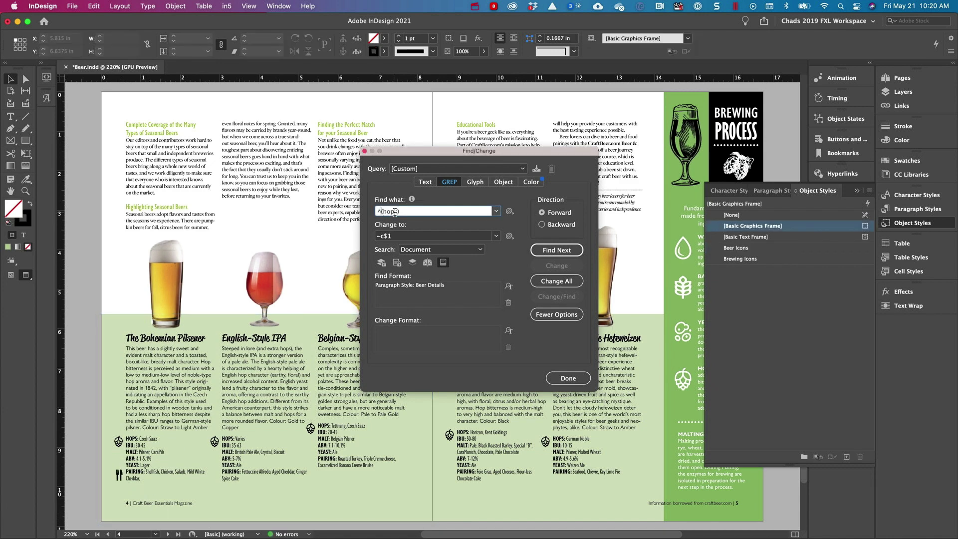
pyautogui.moveTo(394, 212); pyautogui.dragTo(386, 214)
pyautogui.press('BackSpace')
pyautogui.click(561, 280)
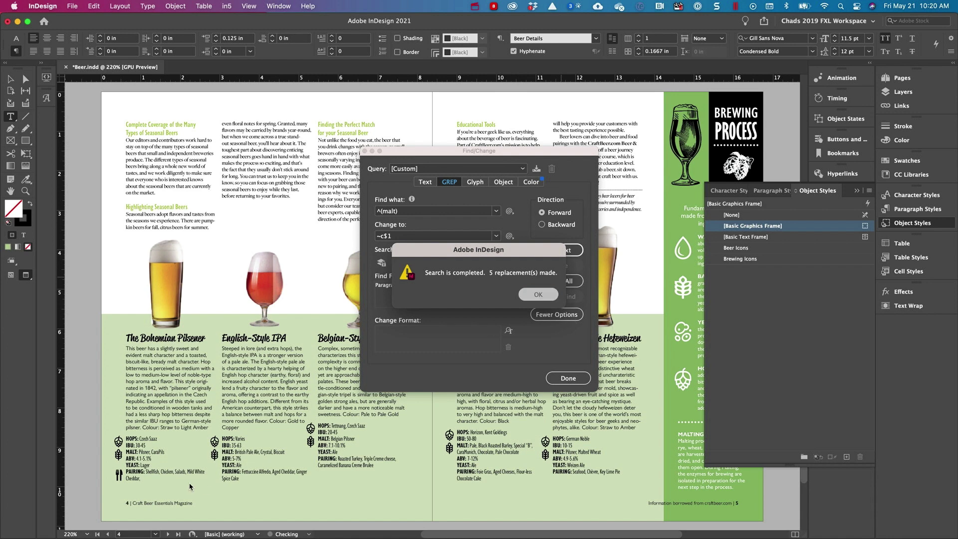
pyautogui.click(538, 295)
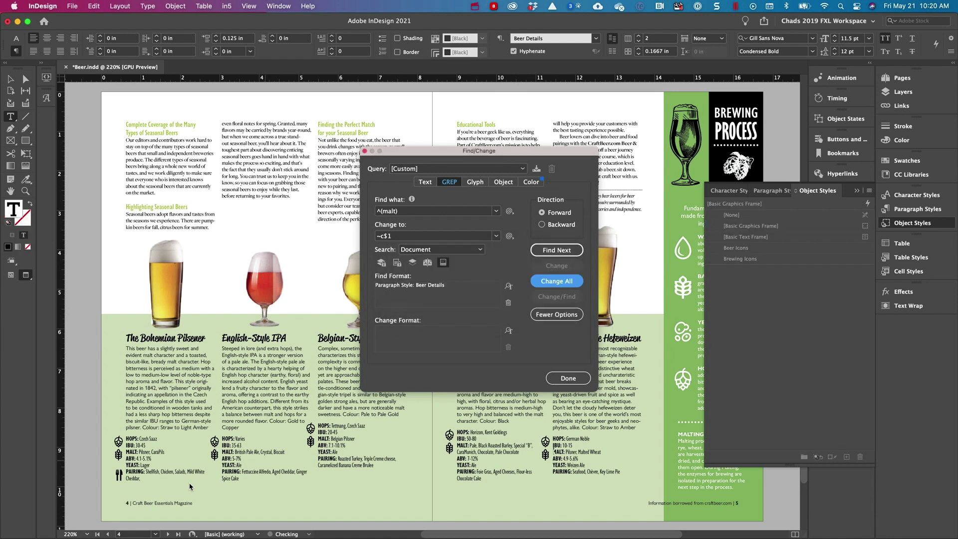
# Copy the pairing icon, change the search to ^(pairing) and Change All across five PAIRING lines.
pyautogui.click(118, 475)
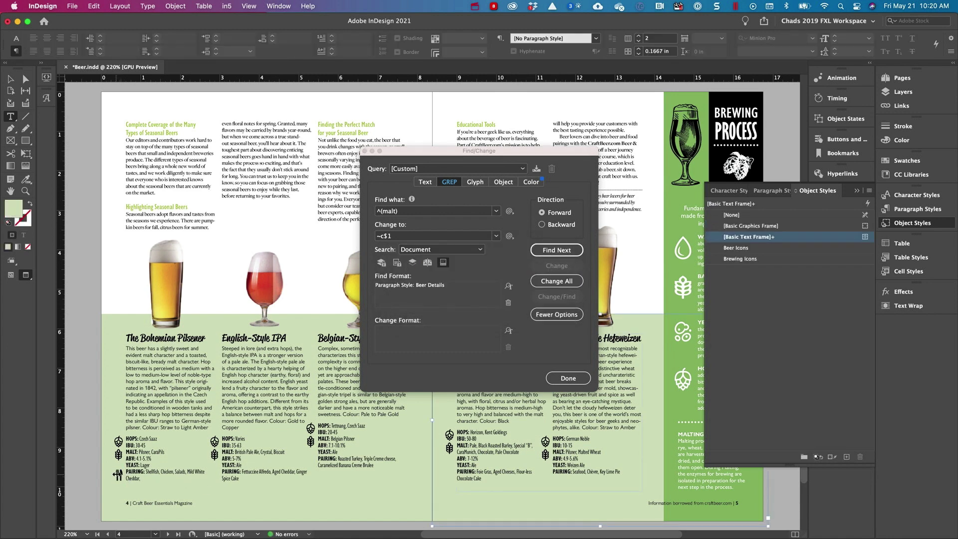
pyautogui.press('Escape')
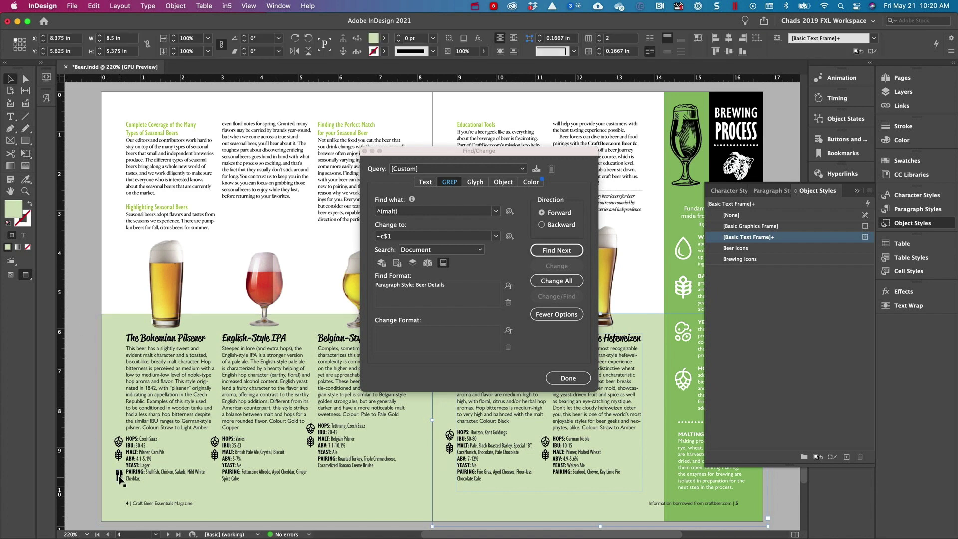
pyautogui.click(119, 478)
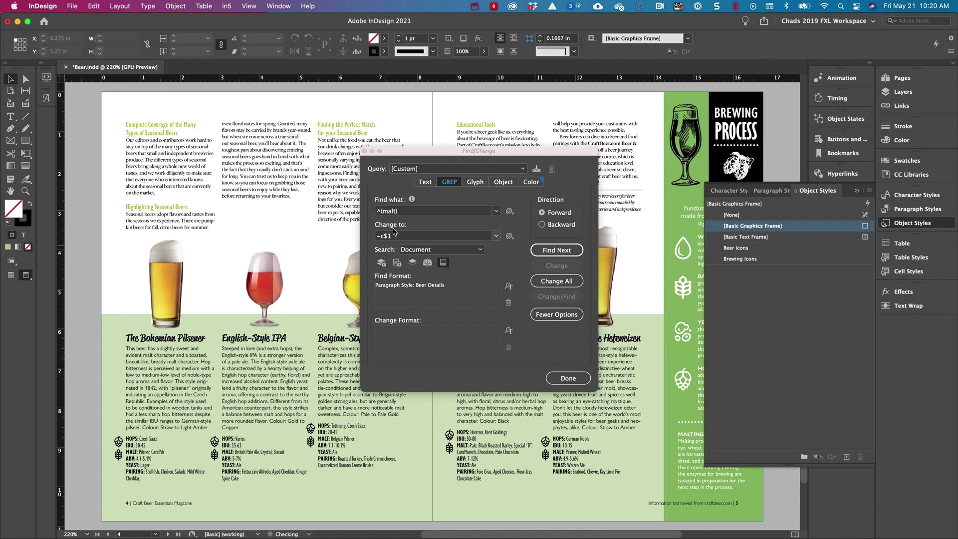
pyautogui.click(390, 212)
pyautogui.doubleClick(389, 212)
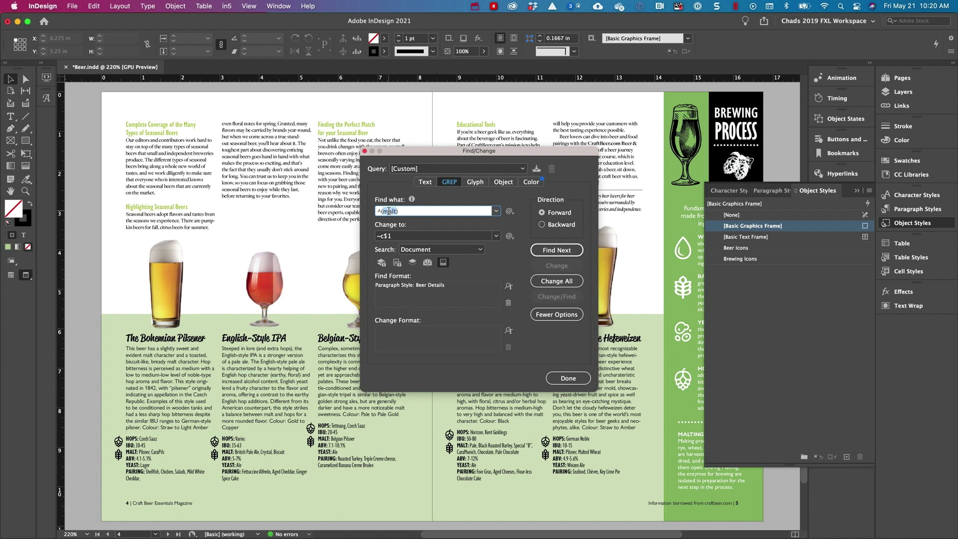
pyautogui.write('pairing')
pyautogui.click(556, 280)
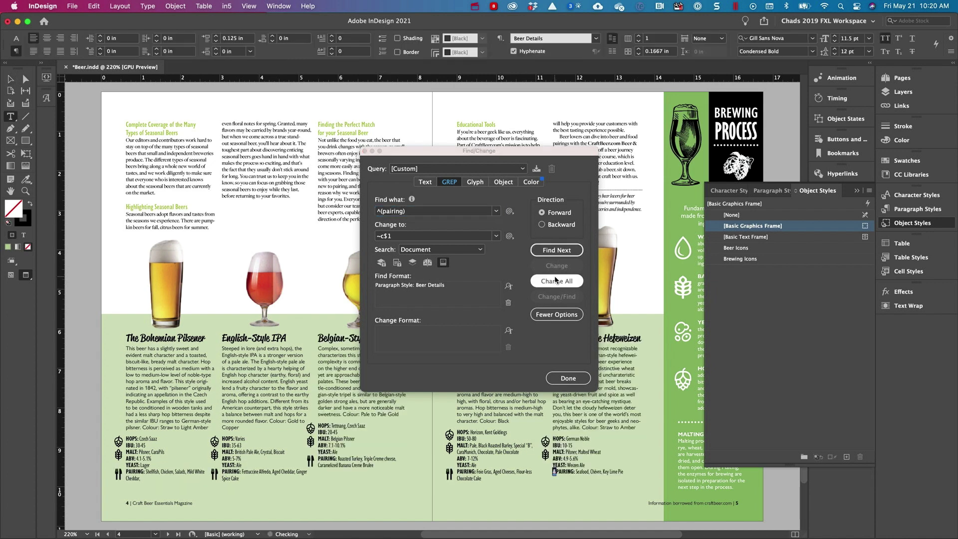
pyautogui.click(543, 295)
pyautogui.click(561, 378)
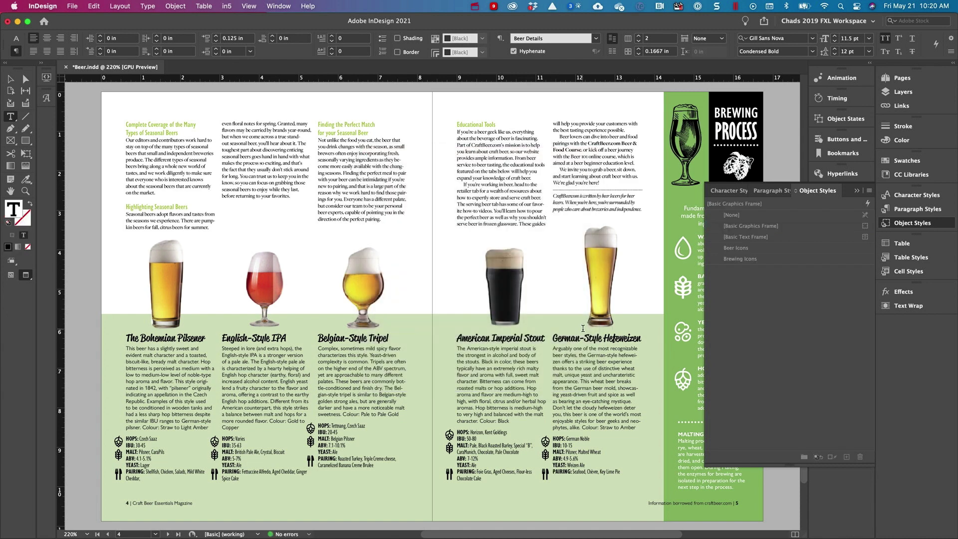